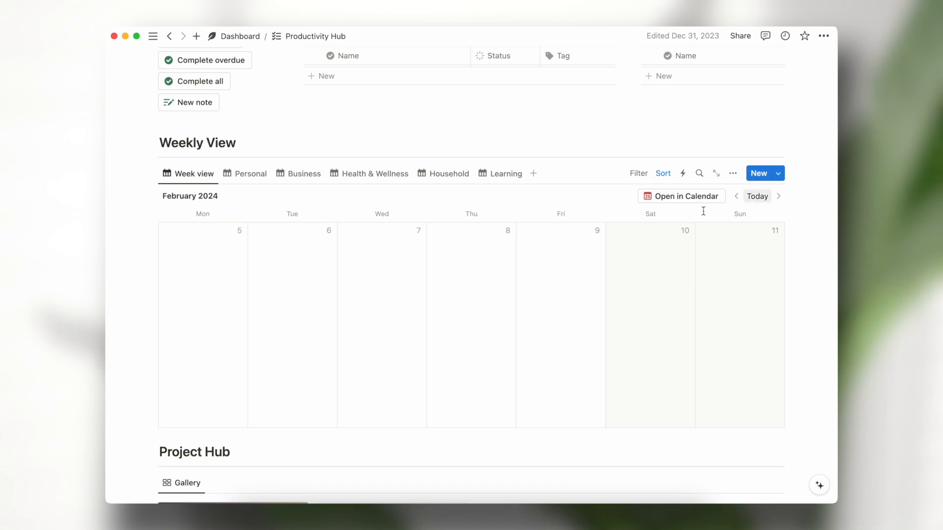
Step: Add a task on Monday, February 5, 2024 in the Weekly View calendar and begin its title with "Crea"
left_click(167, 231)
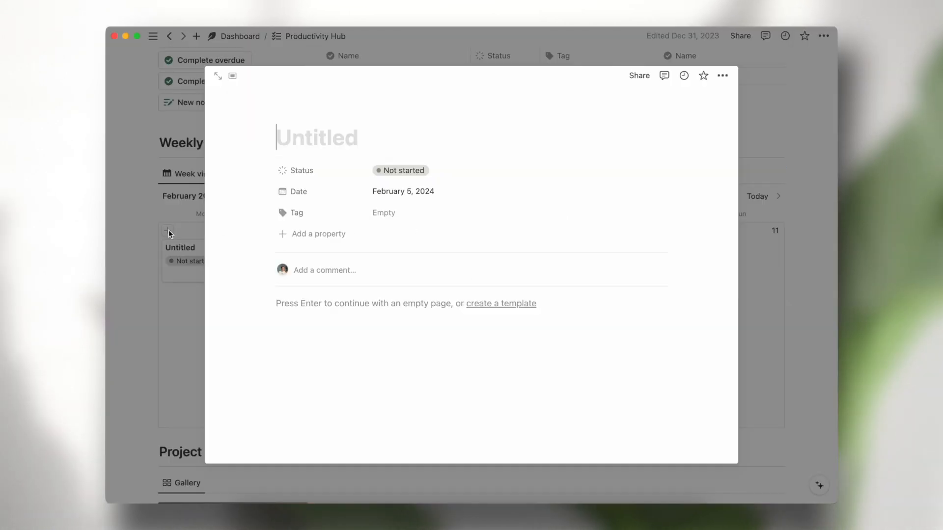
type("Crea")
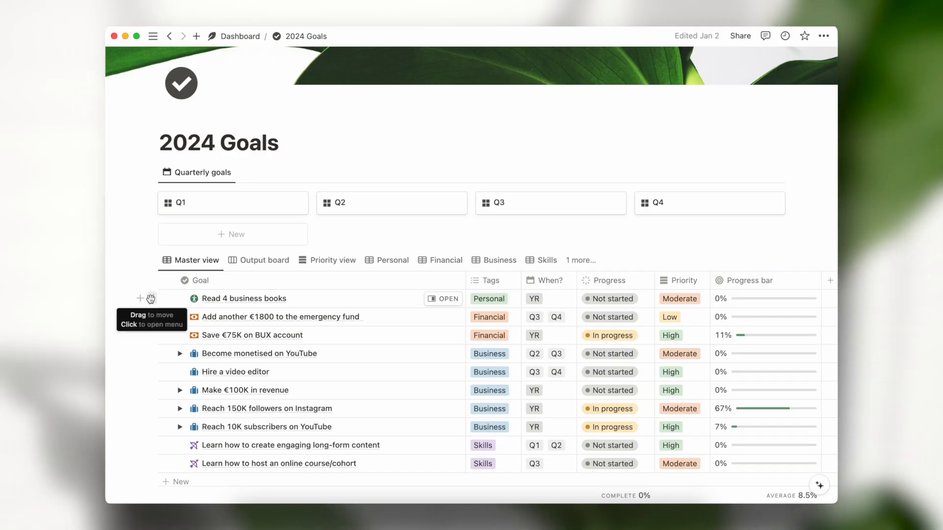
Step: Look through the page of the "Read 4 business books" goal in the 2024 Goals database
left_click(150, 299)
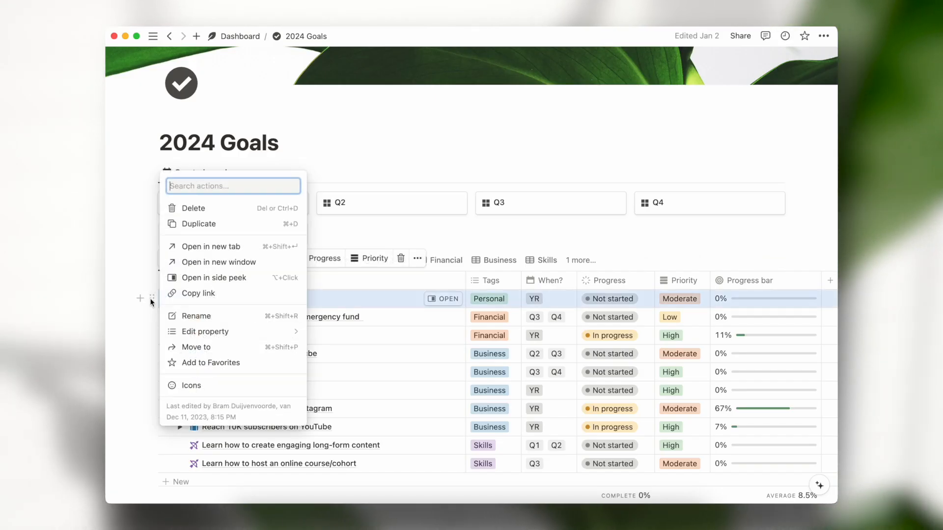
key("Escape")
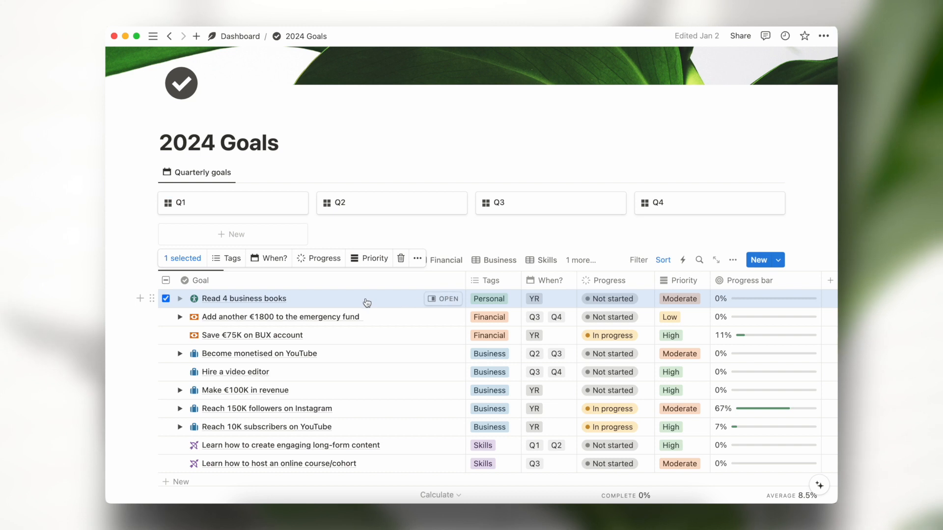
left_click(435, 299)
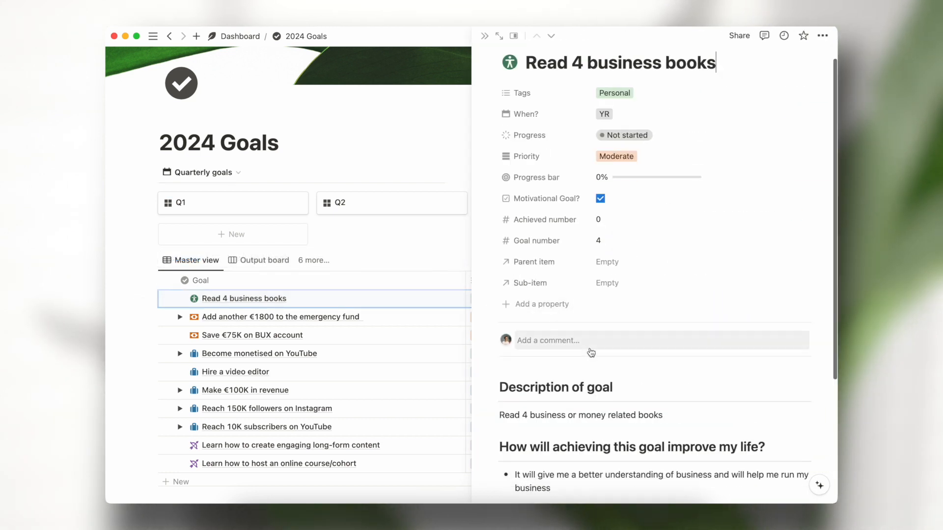
scroll(529, 179, "down", 3)
scroll(530, 179, "up", 3)
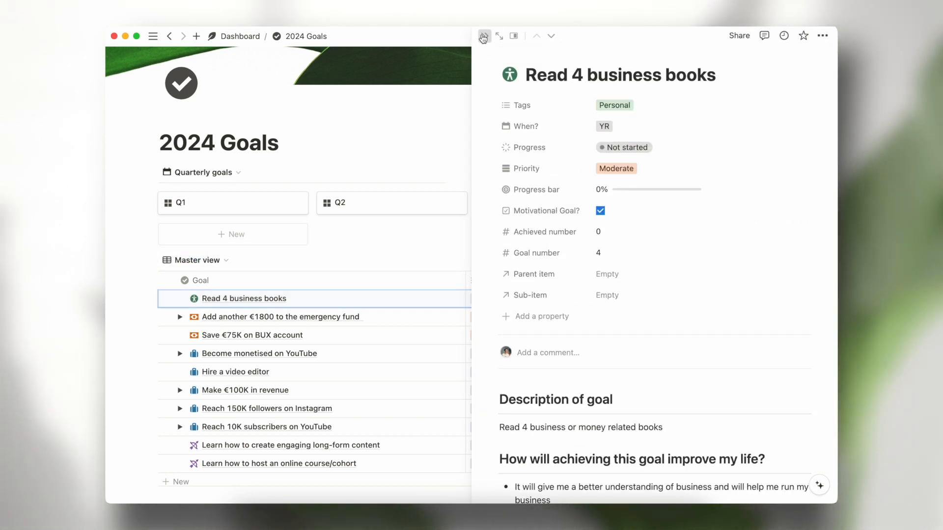
left_click(484, 36)
Step: Set the priority of the "Read 4 business books" goal to Low in its page
left_click(544, 280)
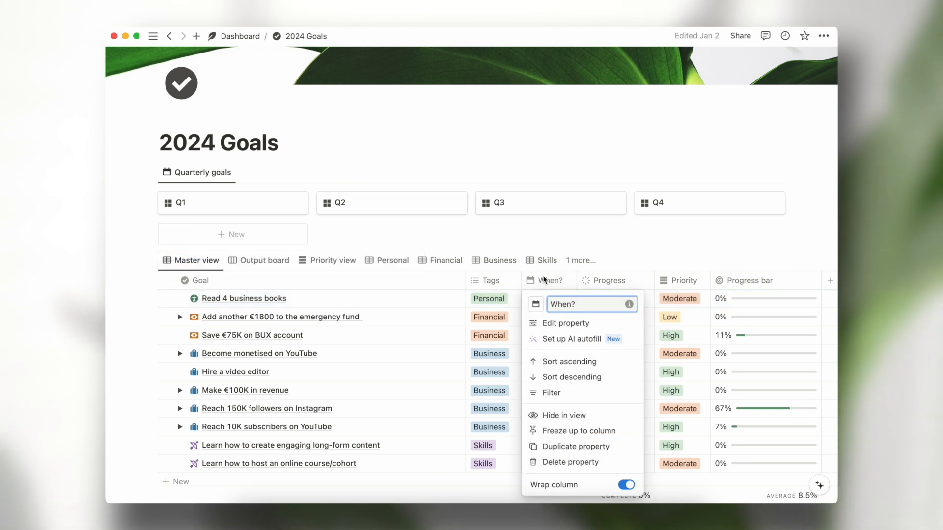
left_click(543, 280)
left_click(447, 299)
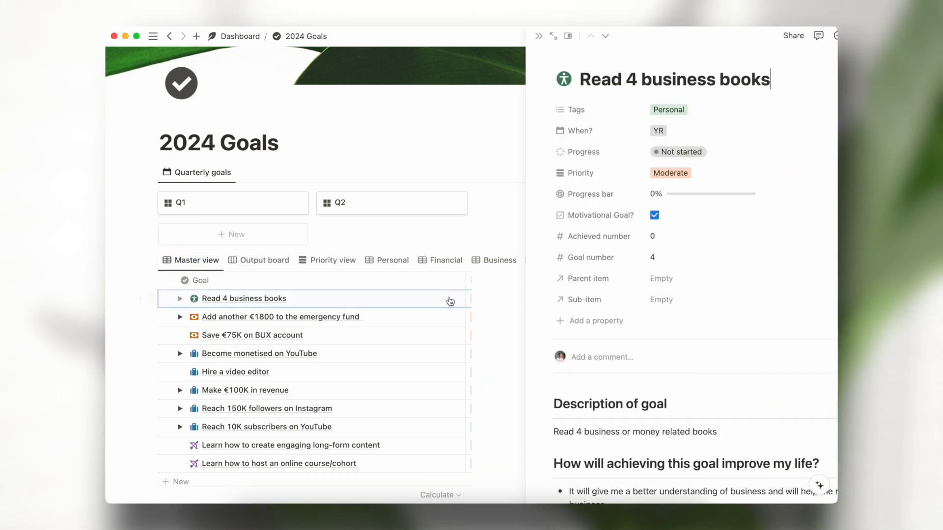
left_click(612, 177)
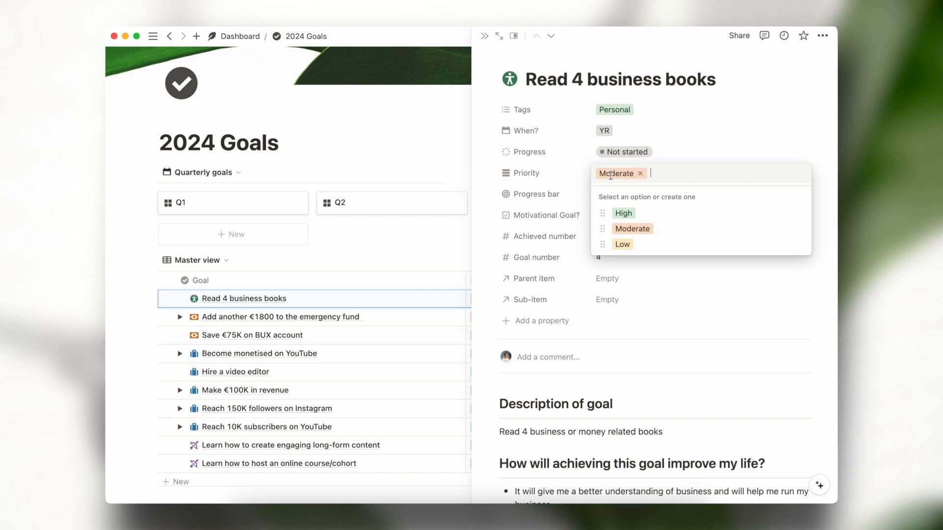
left_click(621, 245)
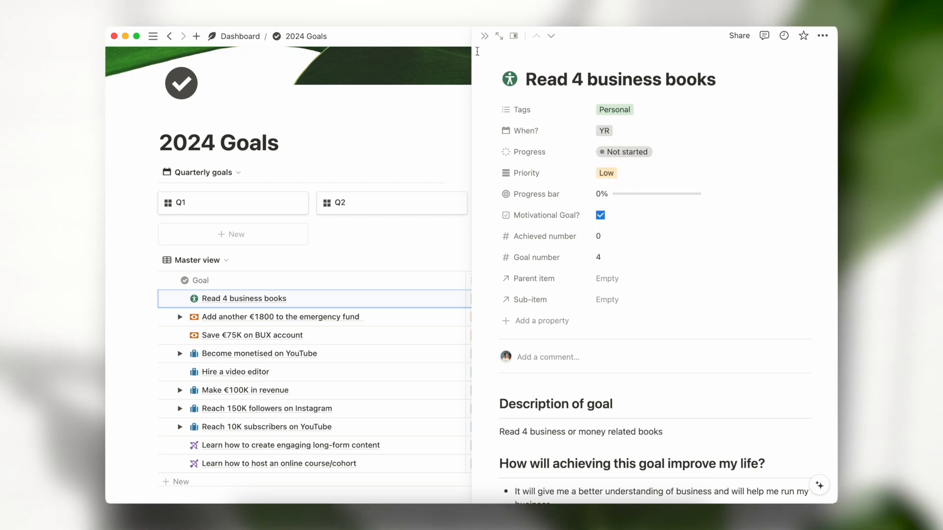
left_click(484, 36)
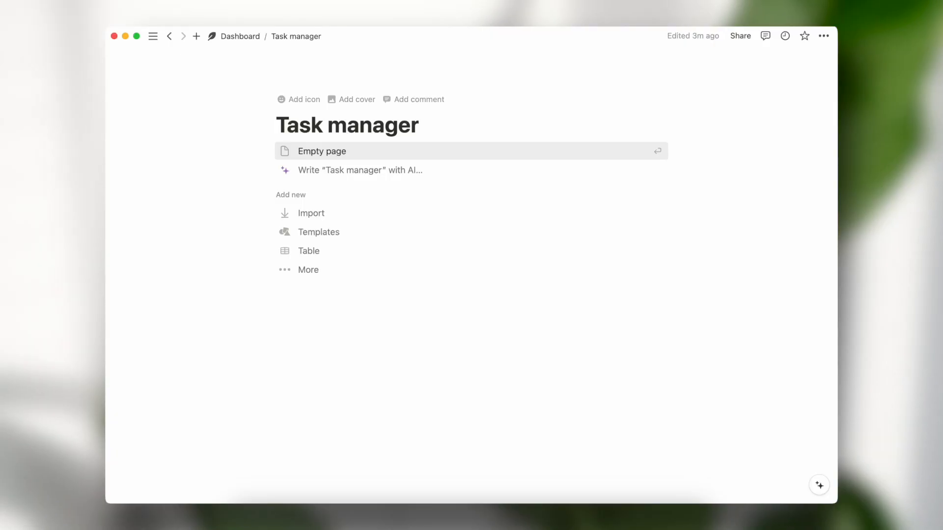
Step: Insert an inline database into the empty Task manager page
key("Return")
type("/da")
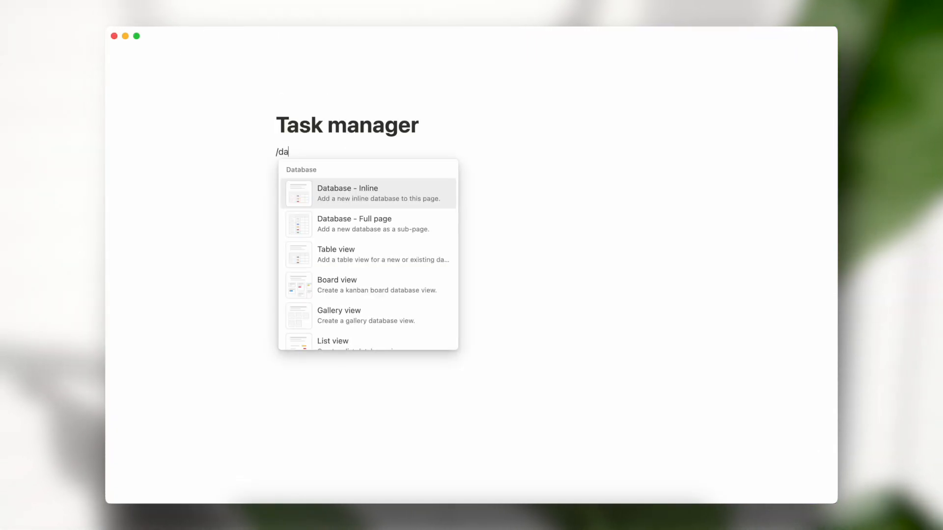
type("tabase")
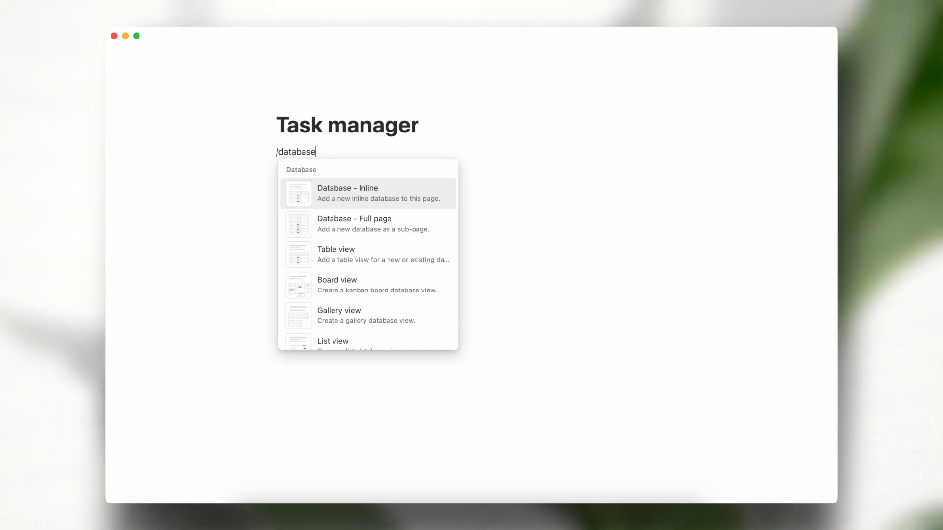
scroll(389, 241, "up", 1)
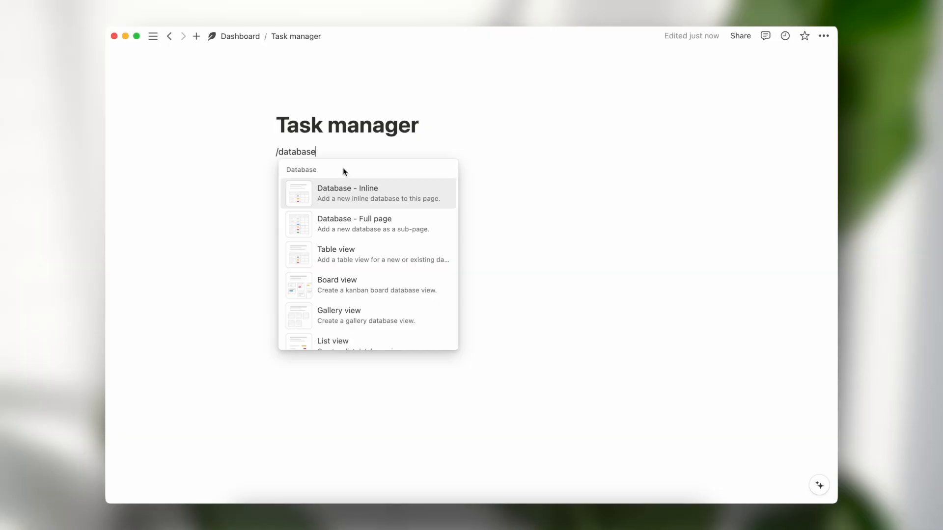
left_click(350, 226)
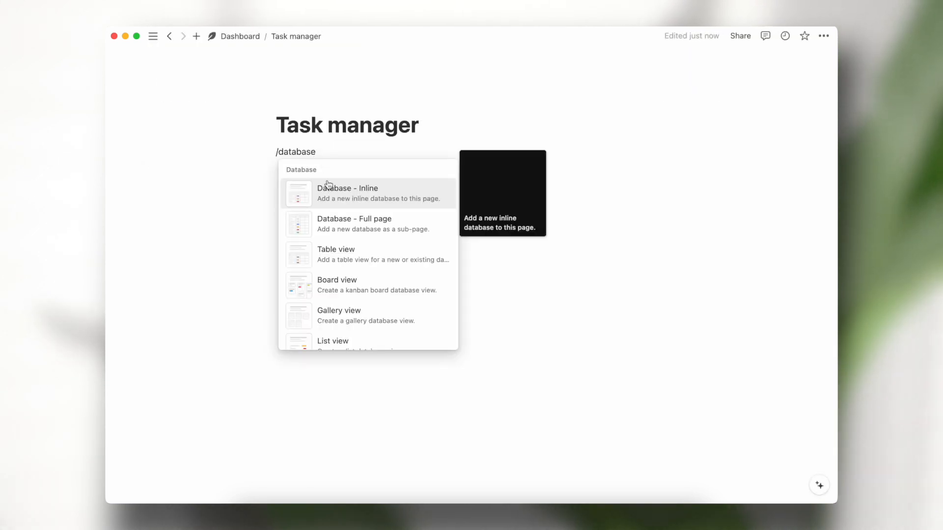
left_click(329, 186)
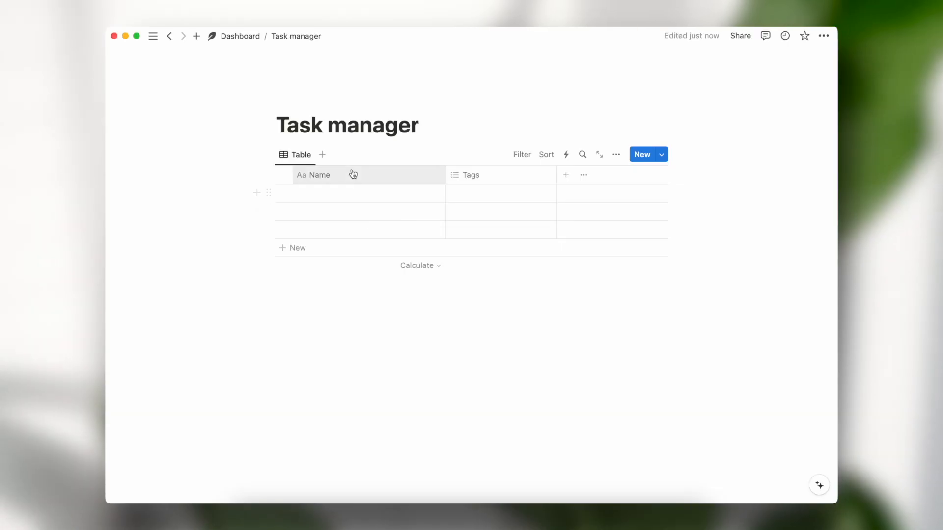
Step: Look at the property options of the Name and Tags columns
left_click(350, 174)
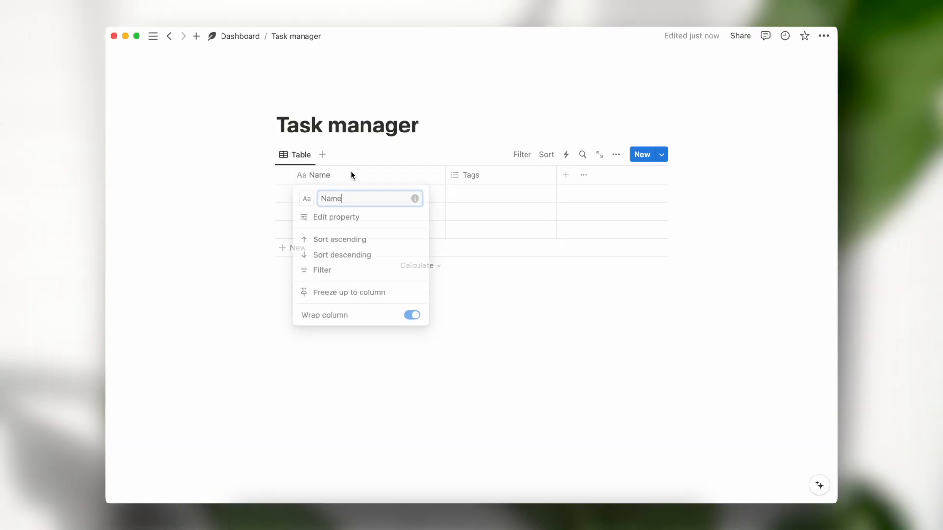
left_click(484, 177)
left_click(484, 176)
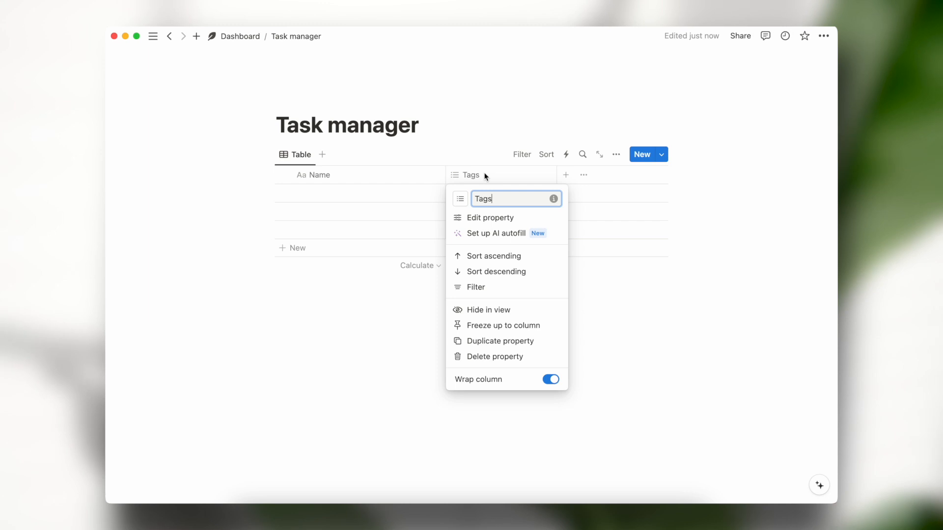
left_click(485, 177)
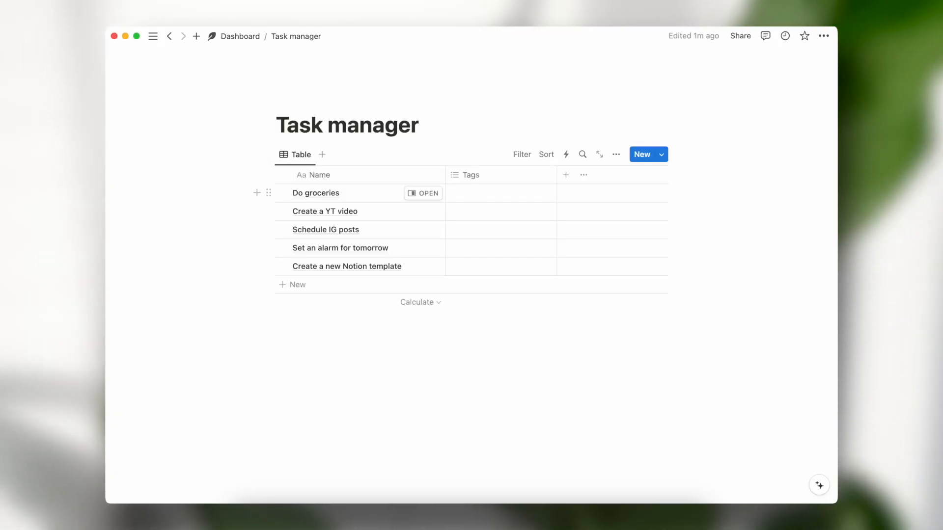
Step: Create the tag options business, Personal and Household from the Tags cell of the "Do groceries" task
left_click(471, 195)
type("business Personal")
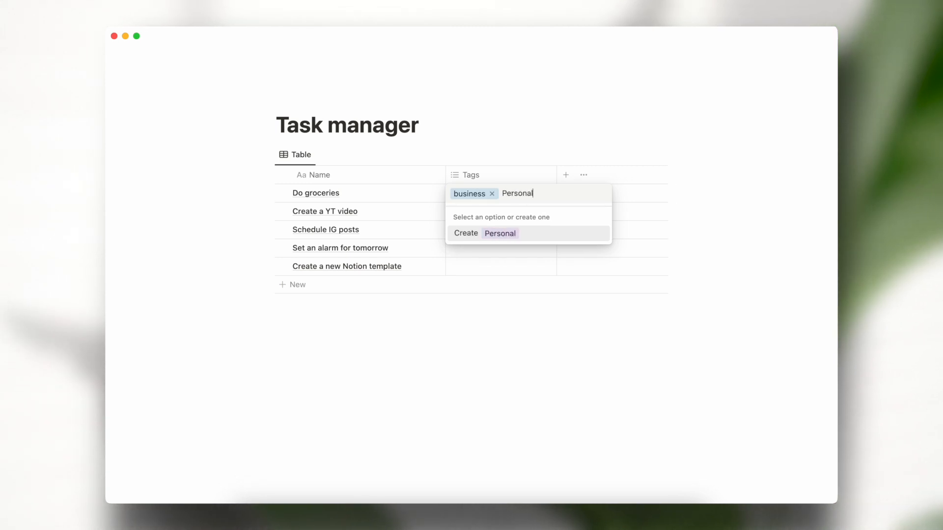
type("Hous")
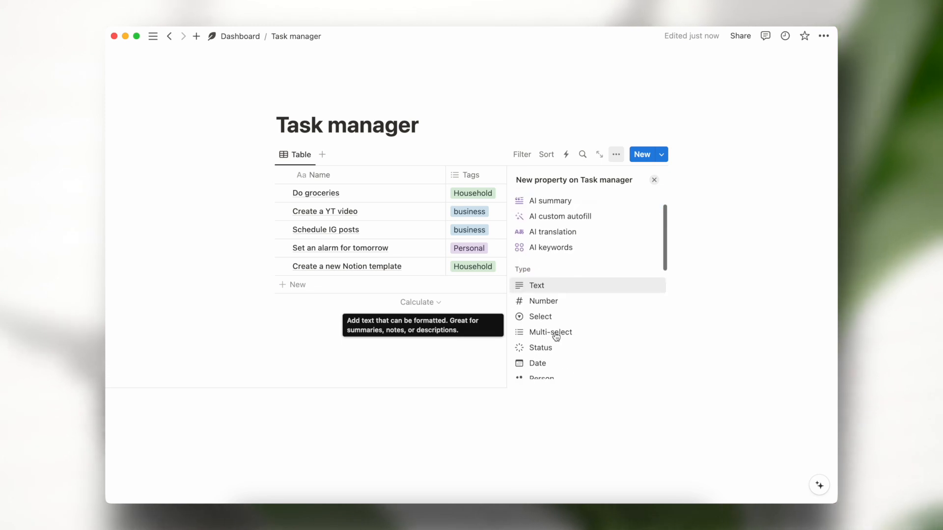
Step: Add a Date property to the task table and set the date of "Do groceries" to January 26, 2024
scroll(555, 334, "down", 2)
left_click(543, 334)
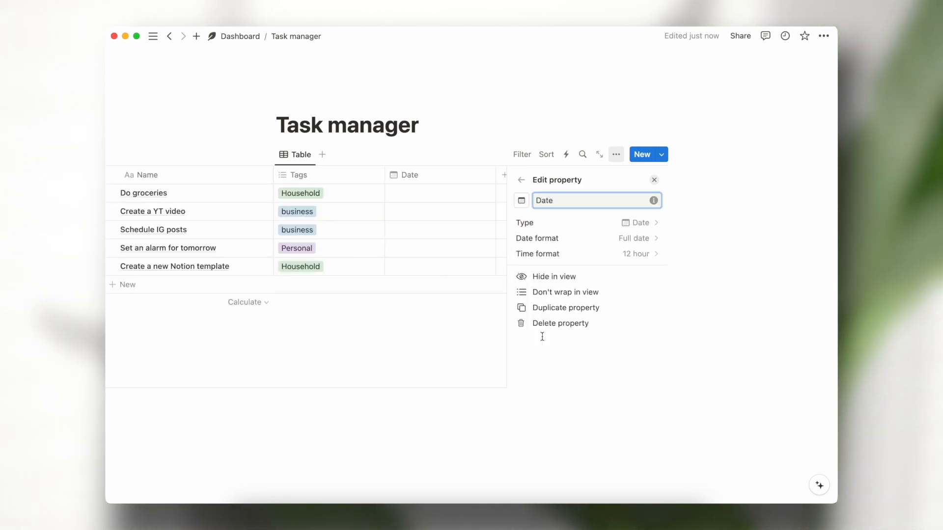
left_click(542, 336)
left_click(553, 191)
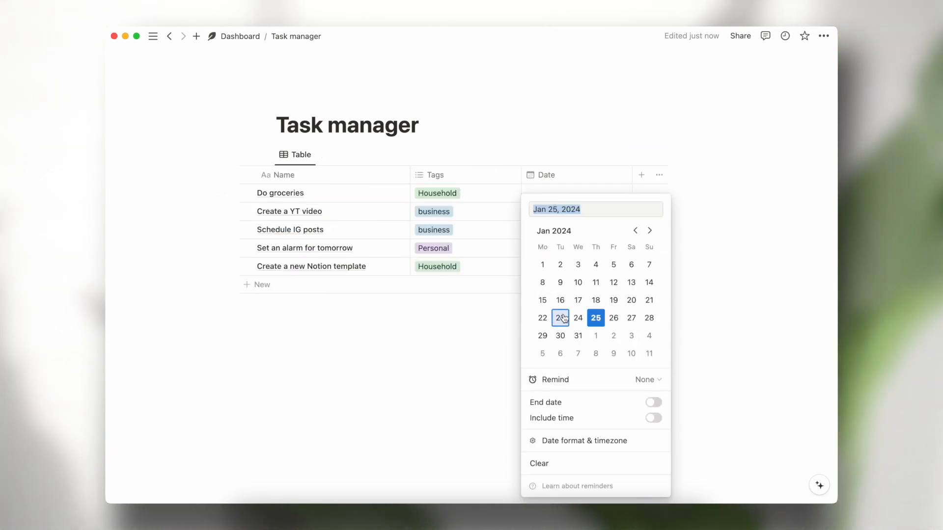
left_click(706, 321)
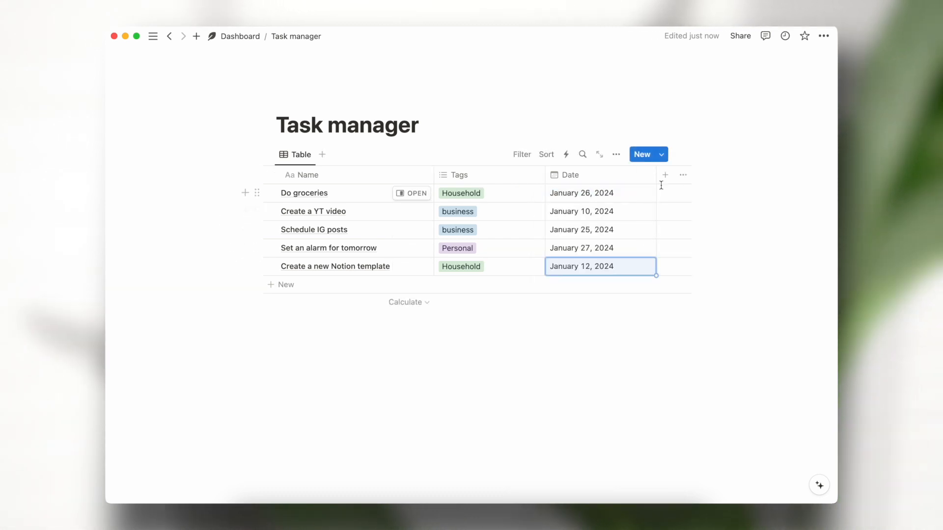
Step: Add a Checkbox property to the task table
left_click(665, 175)
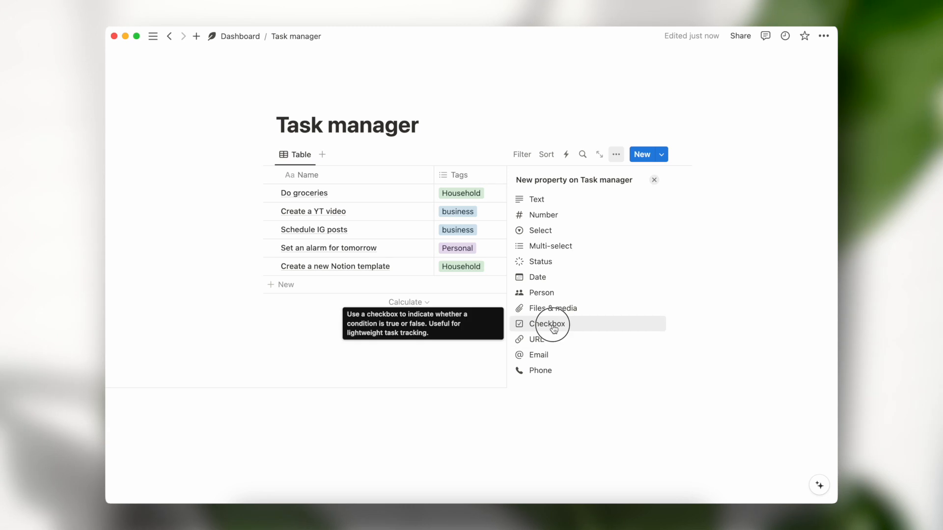
left_click(547, 324)
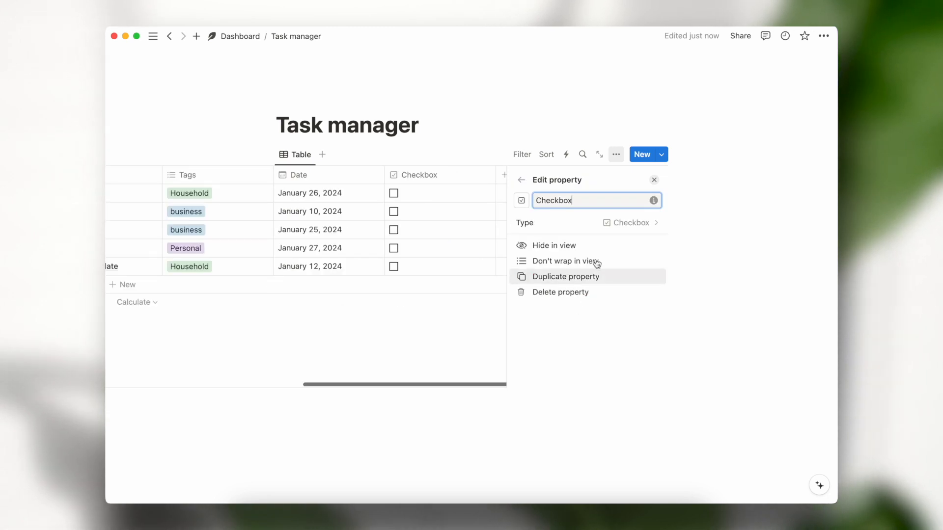
left_click(653, 181)
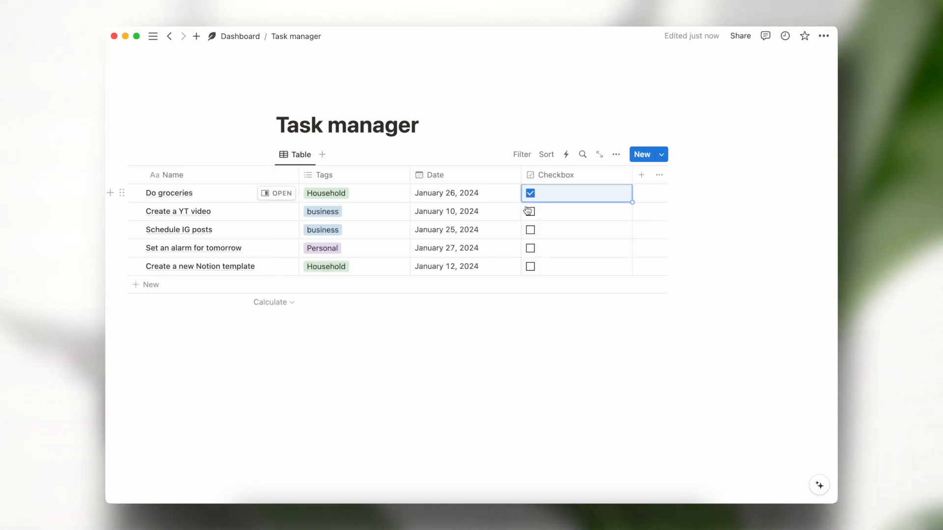
Step: Add a Status property to the task table
left_click(641, 175)
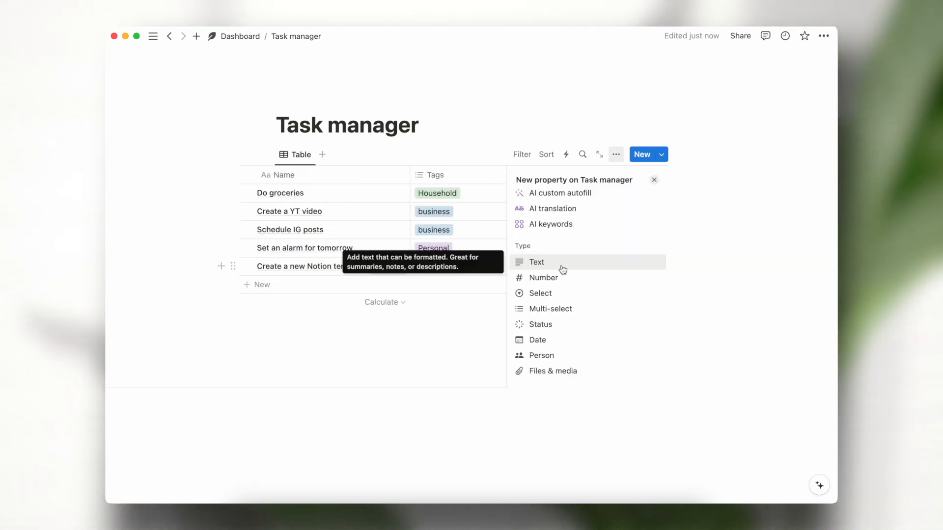
left_click(551, 325)
left_click(654, 180)
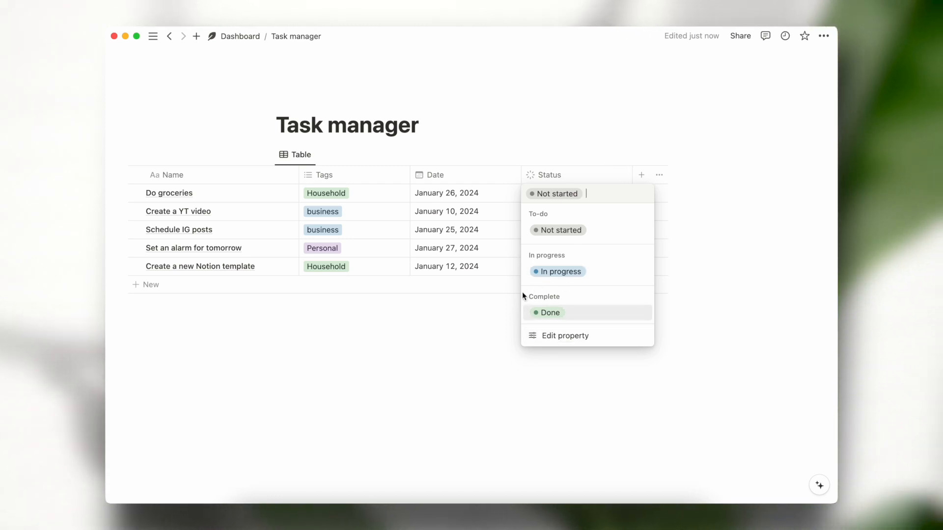
Step: Set the status of "Schedule IG posts" to In progress and that of "Create a YT video" to Done
key("Escape")
left_click(555, 229)
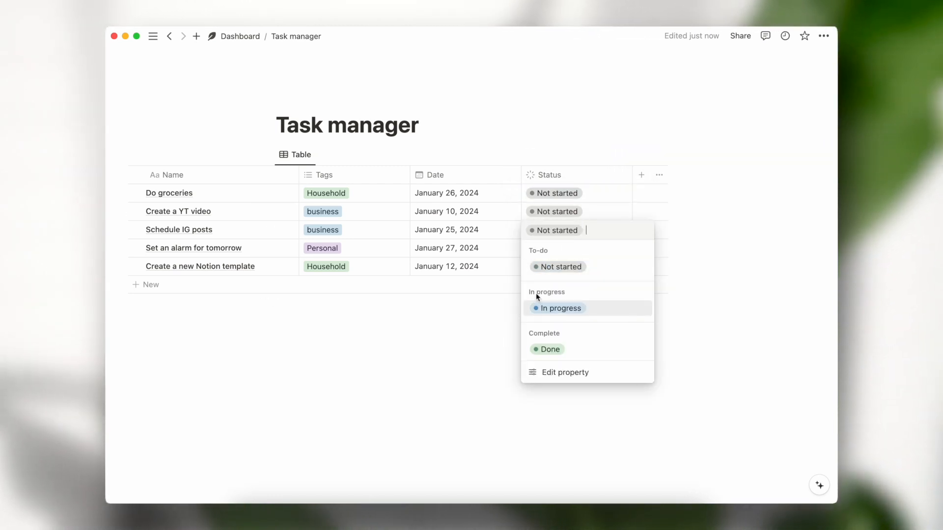
left_click(541, 308)
left_click(548, 209)
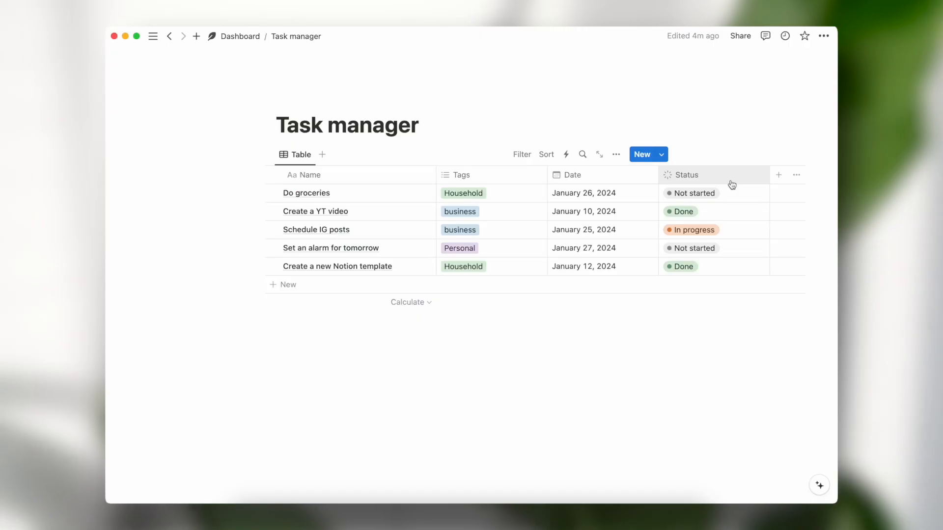
Step: Reorder the columns so Status follows Name and Tags comes last, and add a Board view to the database
left_click_drag(731, 182, 555, 187)
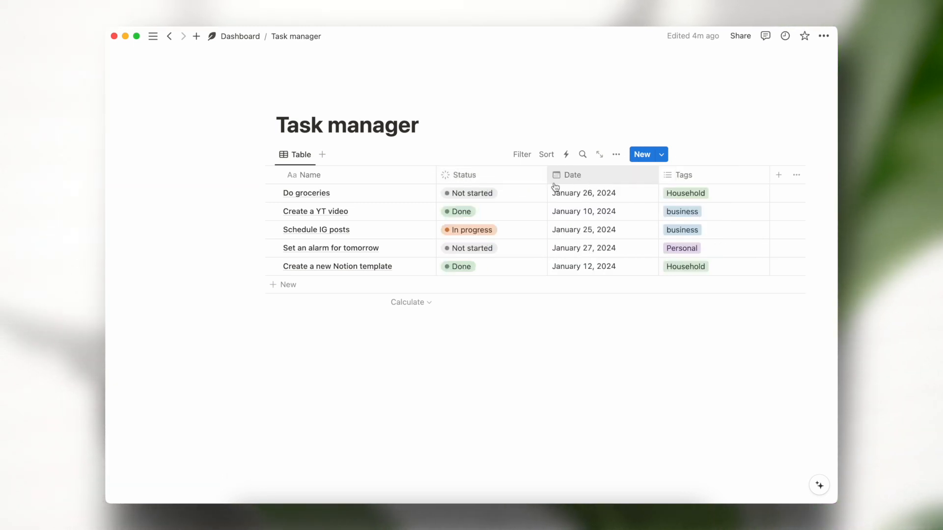
left_click(321, 156)
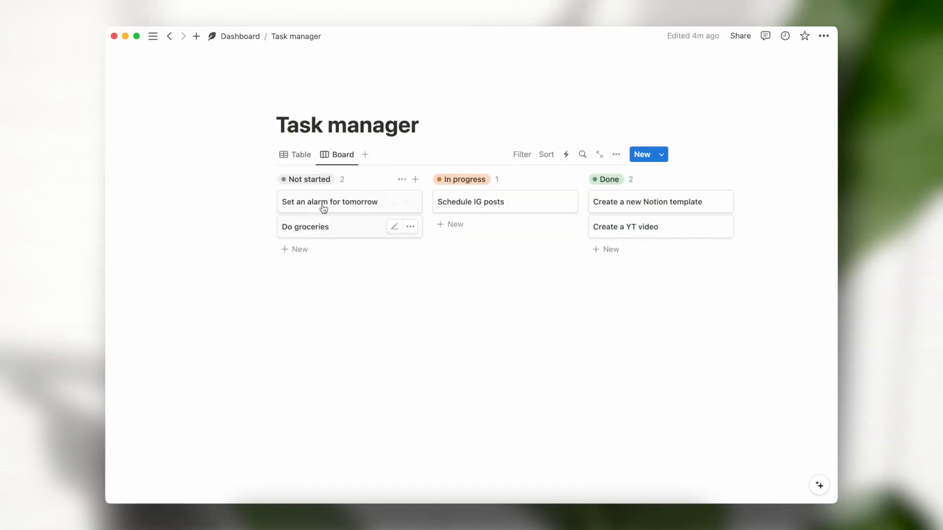
Step: Try moving the "Set an alarm for tomorrow" card from Not started to In progress on the board
left_click_drag(320, 202, 468, 211)
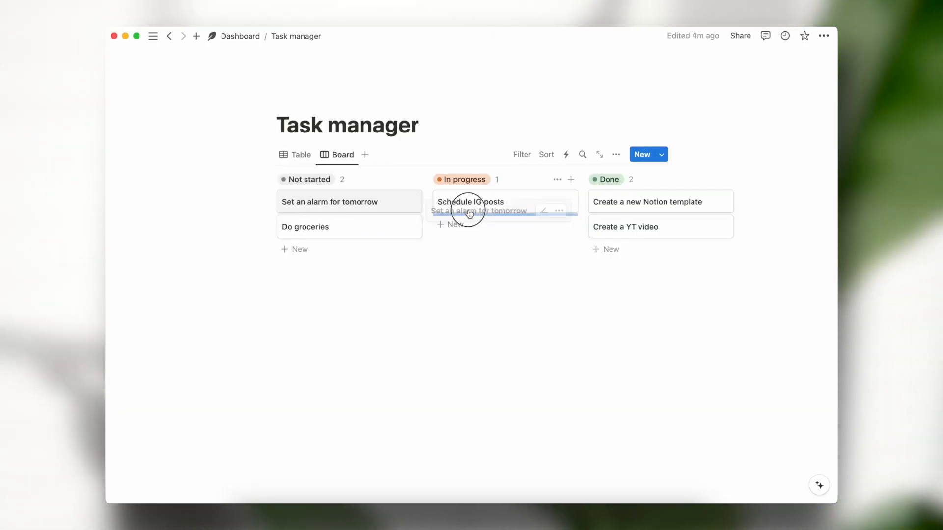
left_click(476, 235)
left_click_drag(591, 222, 596, 219)
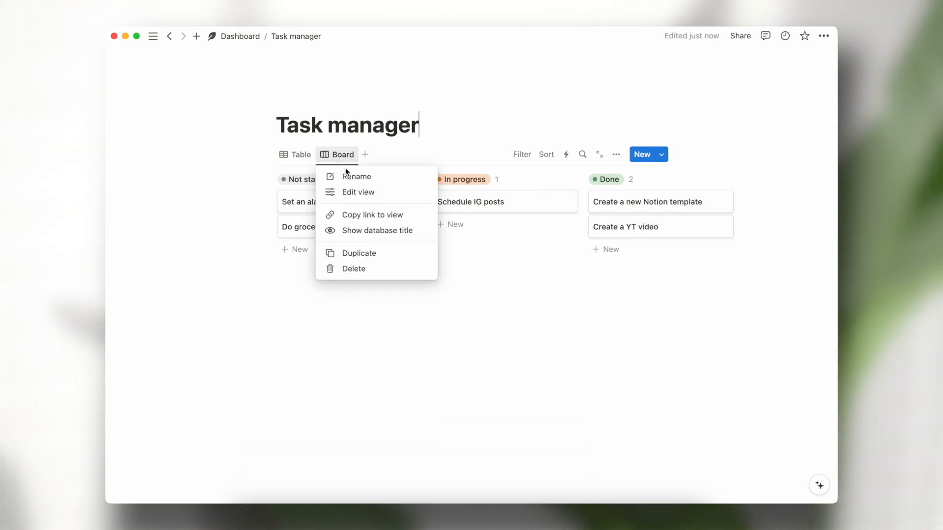
Step: Rename the board view to "Board view" and show the Date property on its cards
left_click(346, 178)
type("Boar")
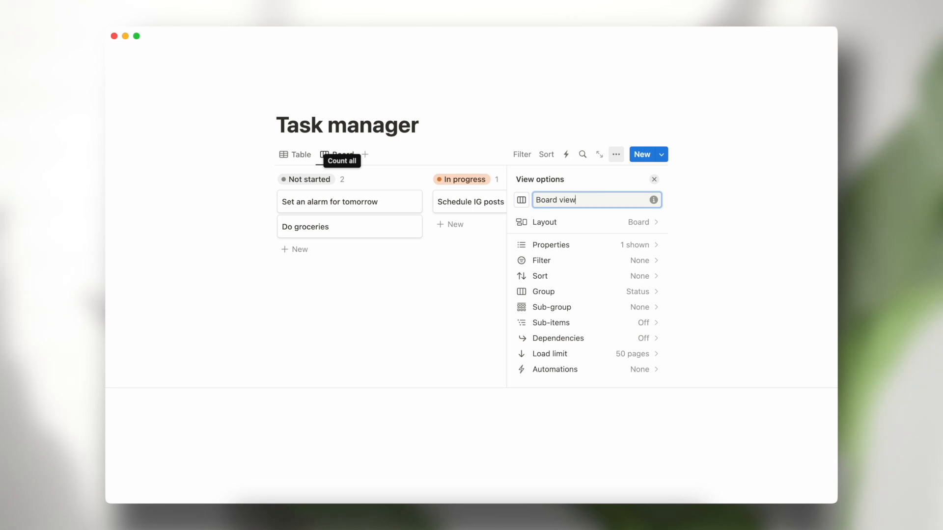
type("d view")
key("Escape")
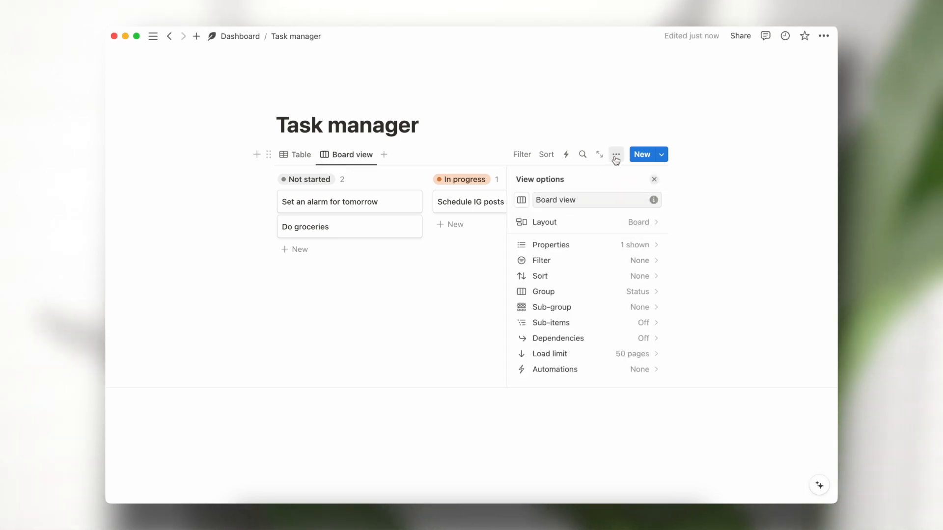
left_click(583, 250)
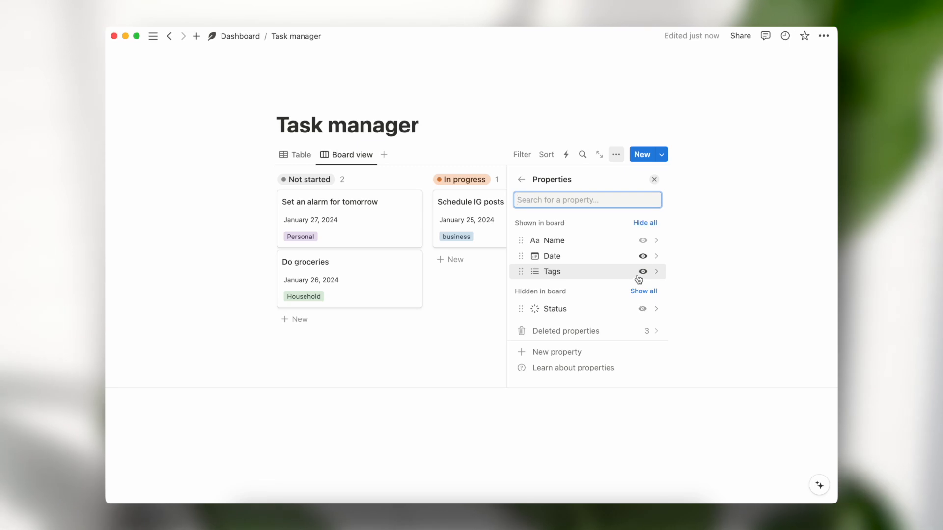
left_click(302, 156)
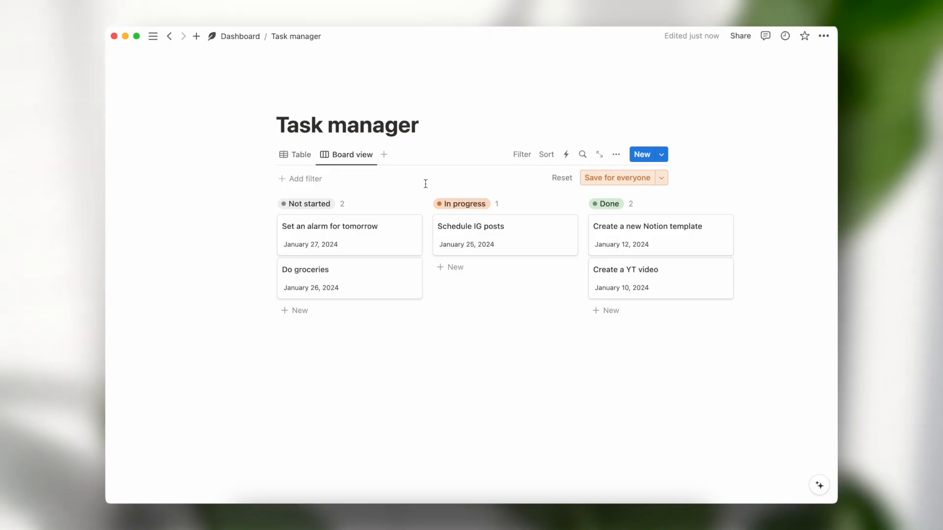
Step: Add an advanced filter to the board view with its first rule on the Status property
left_click(524, 156)
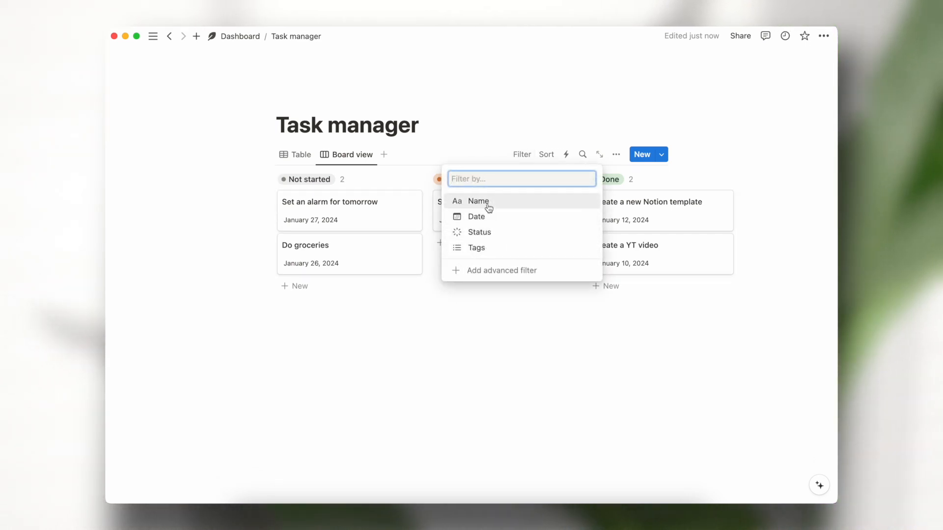
left_click(482, 270)
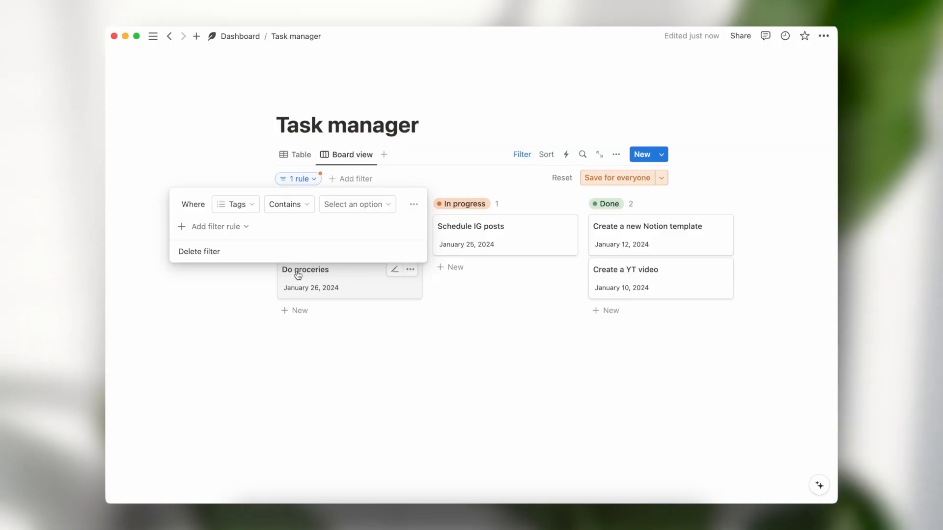
left_click(242, 205)
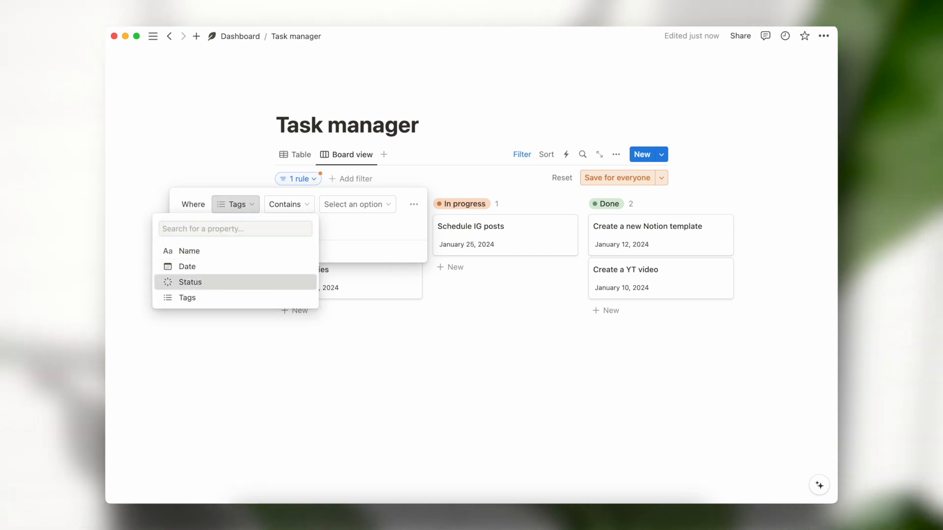
left_click(190, 281)
left_click(287, 241)
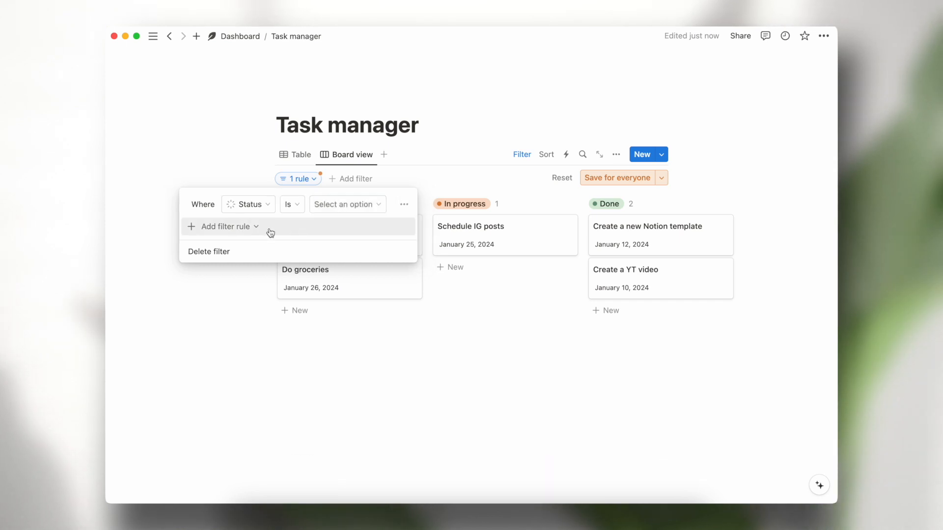
Step: Add a second rule to the advanced filter, based on the Date property
left_click(266, 227)
left_click(244, 252)
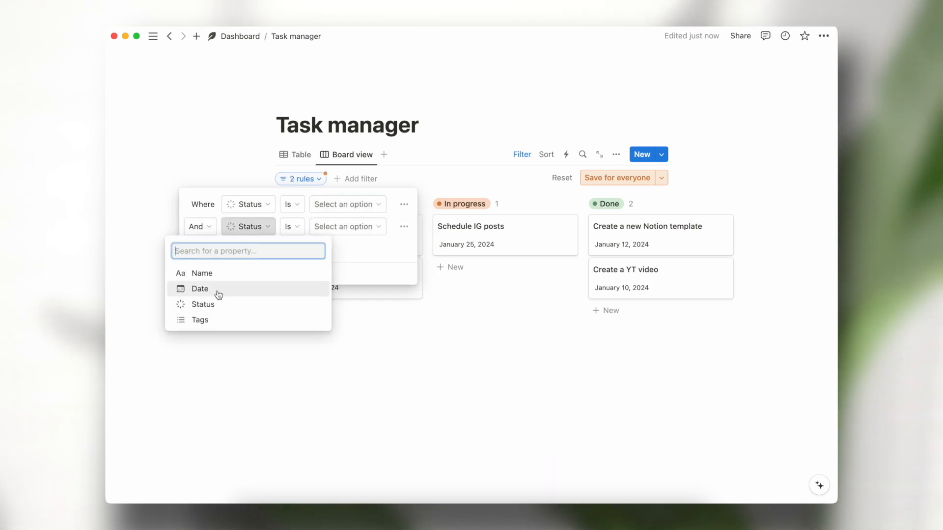
left_click(218, 294)
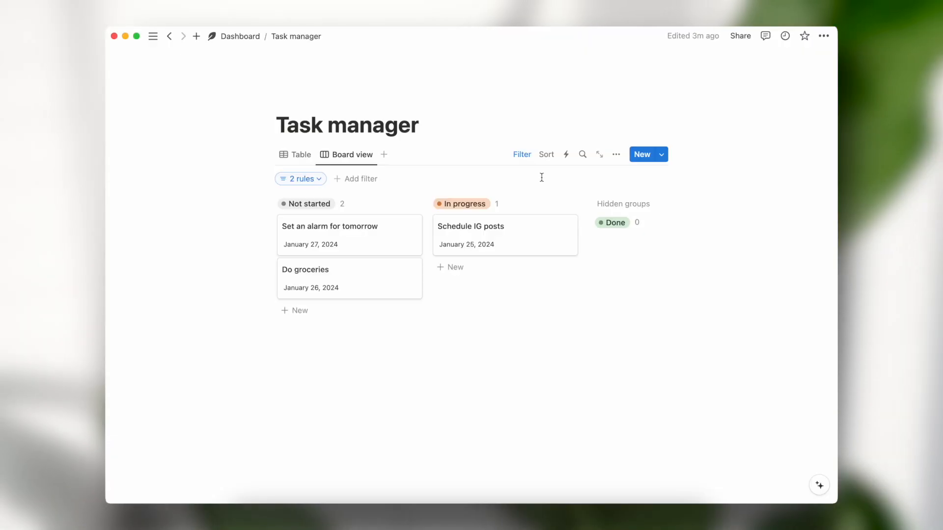
Step: Sort the board by Date ascending and secondly by Tags ascending, and switch to the table view
left_click(547, 155)
left_click(515, 217)
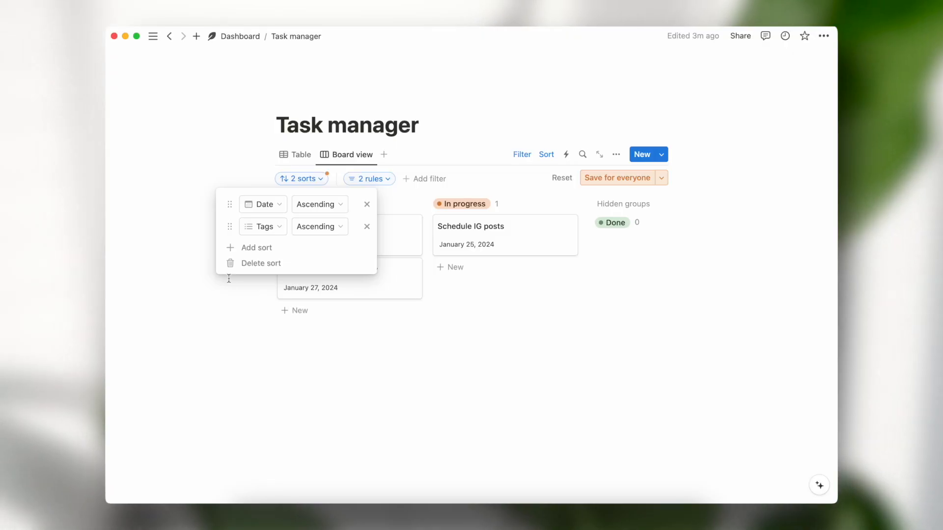
mouse_move(229, 205)
left_mouse_down()
mouse_move(228, 221)
mouse_move(228, 209)
left_mouse_up()
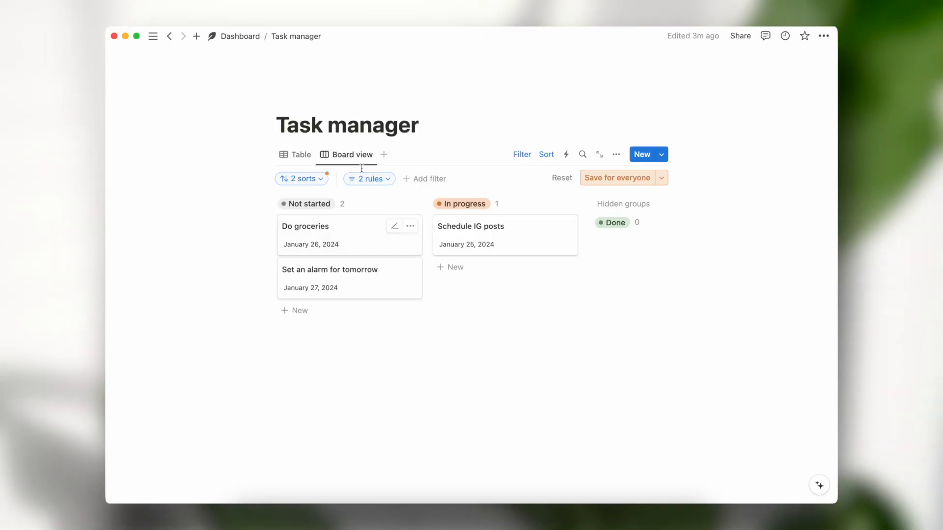
left_click(300, 155)
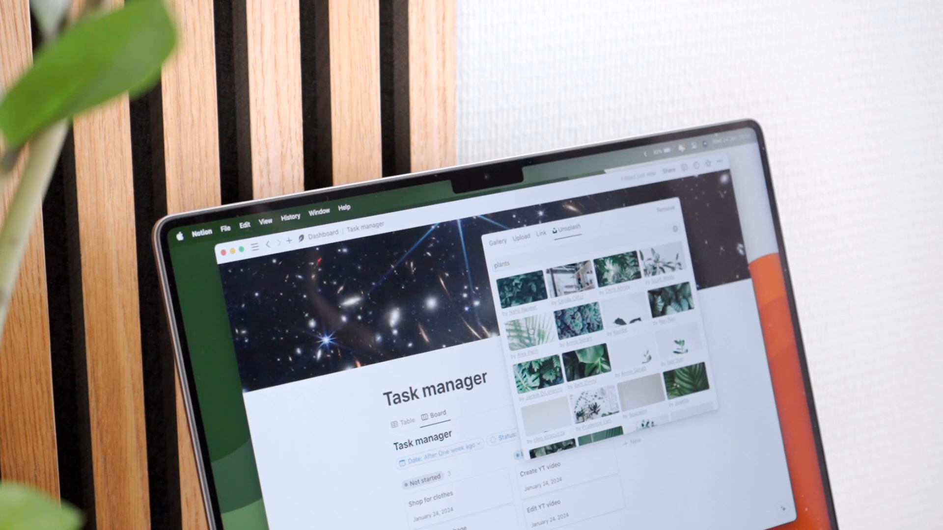
Step: Set a plant photo from Unsplash as the Task manager page's cover and add a page icon
left_click(531, 332)
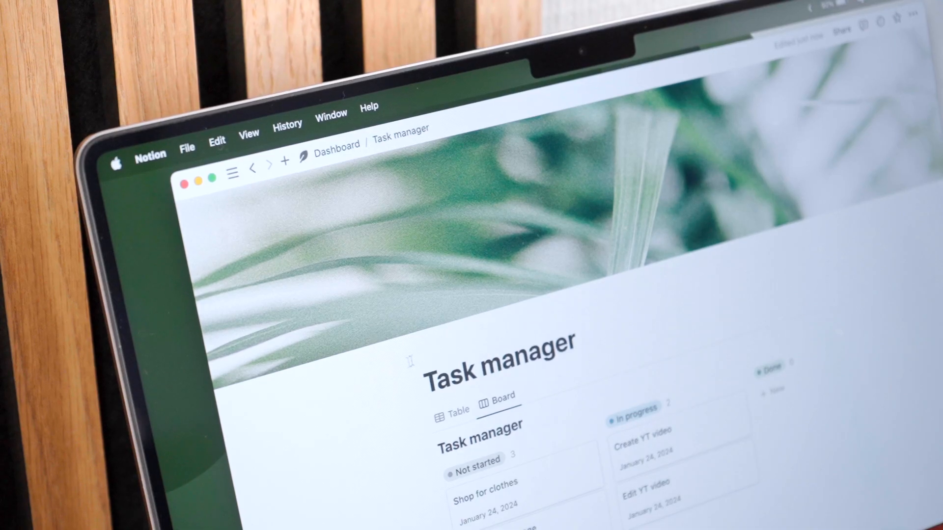
left_click(427, 346)
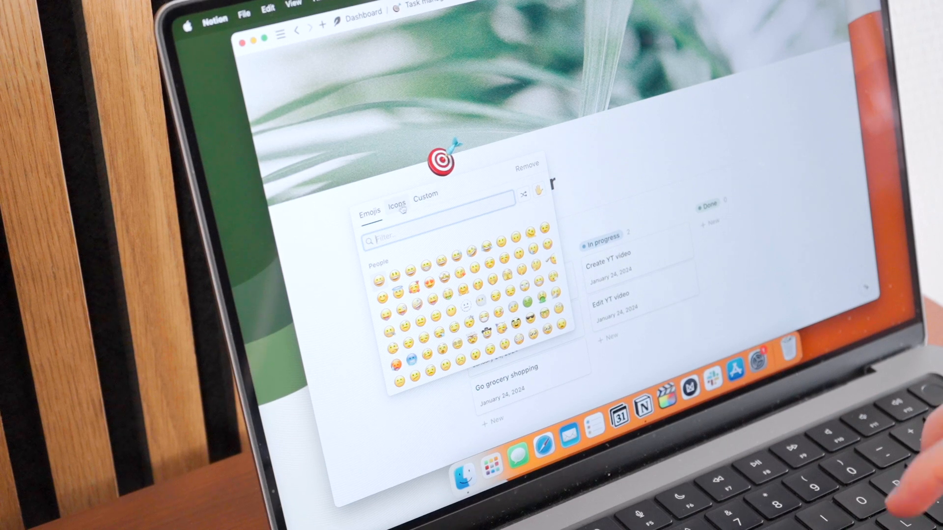